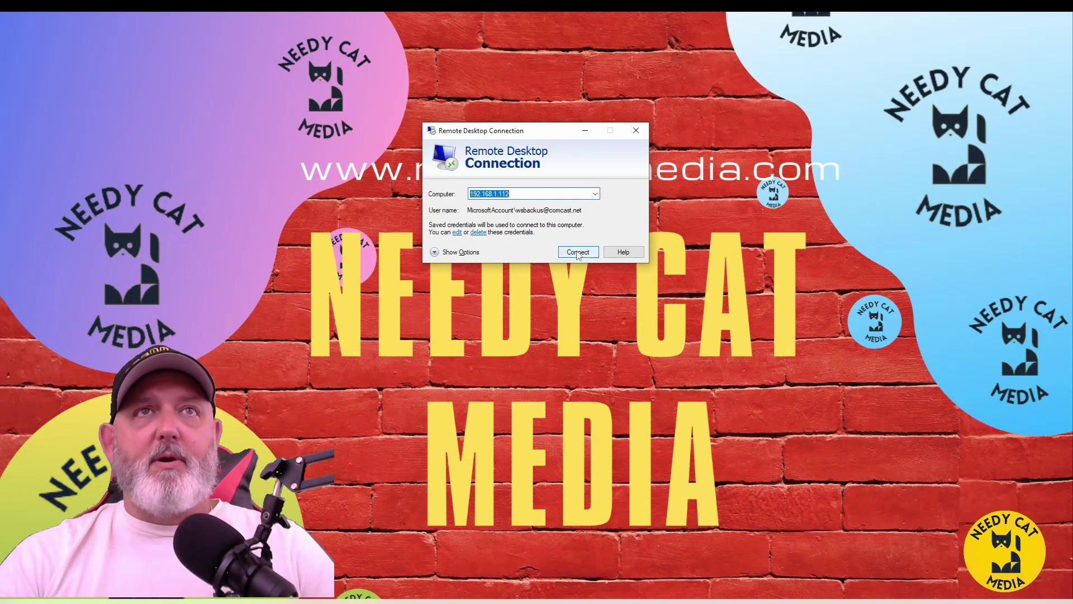
- Connect to the remote computer, then move and narrow the FBackup window to free the left side
left_click(578, 253)
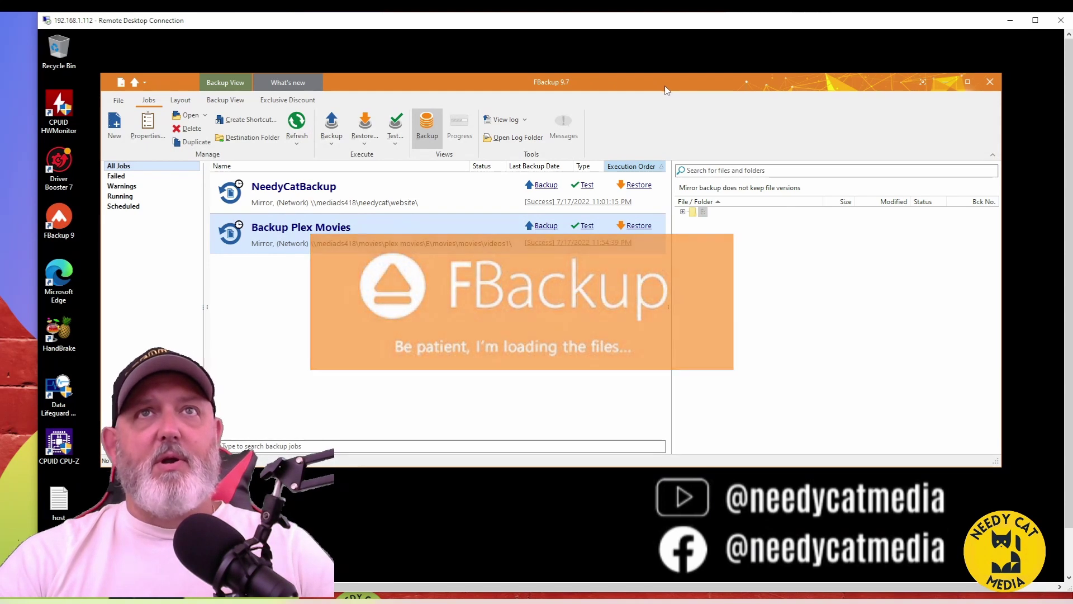
left_click_drag(598, 83, 672, 108)
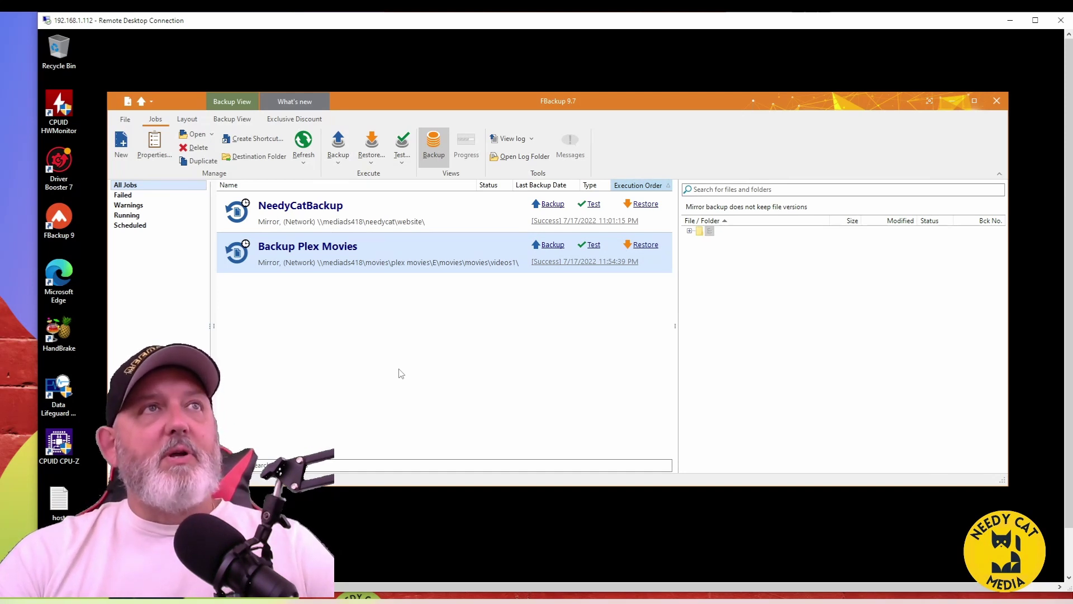
left_click_drag(112, 267, 452, 267)
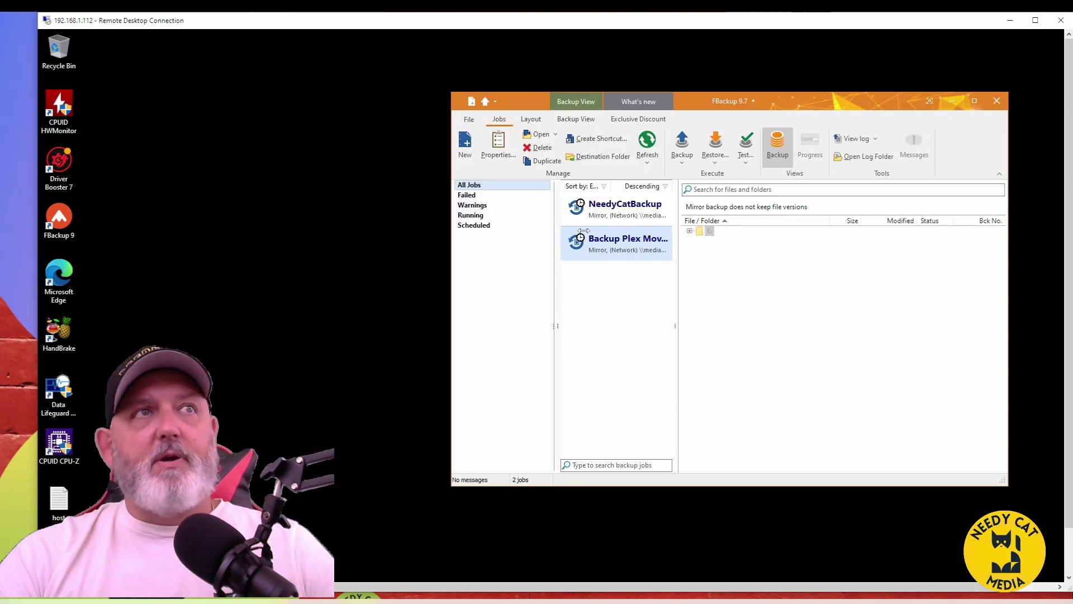
- In Edge, search Google for 'fbackup download'
left_click(375, 270)
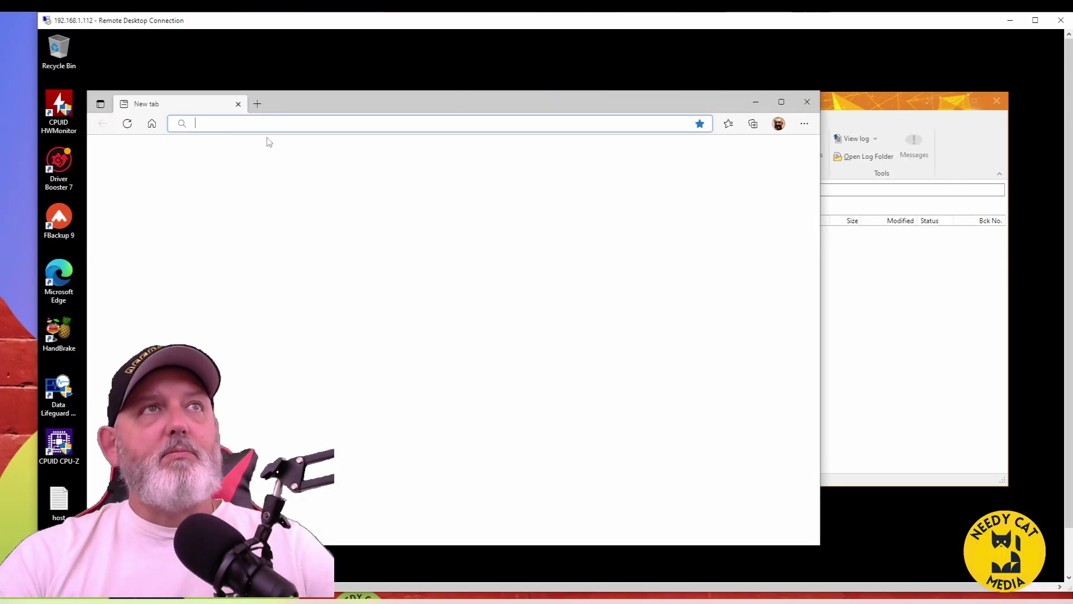
left_click(266, 123)
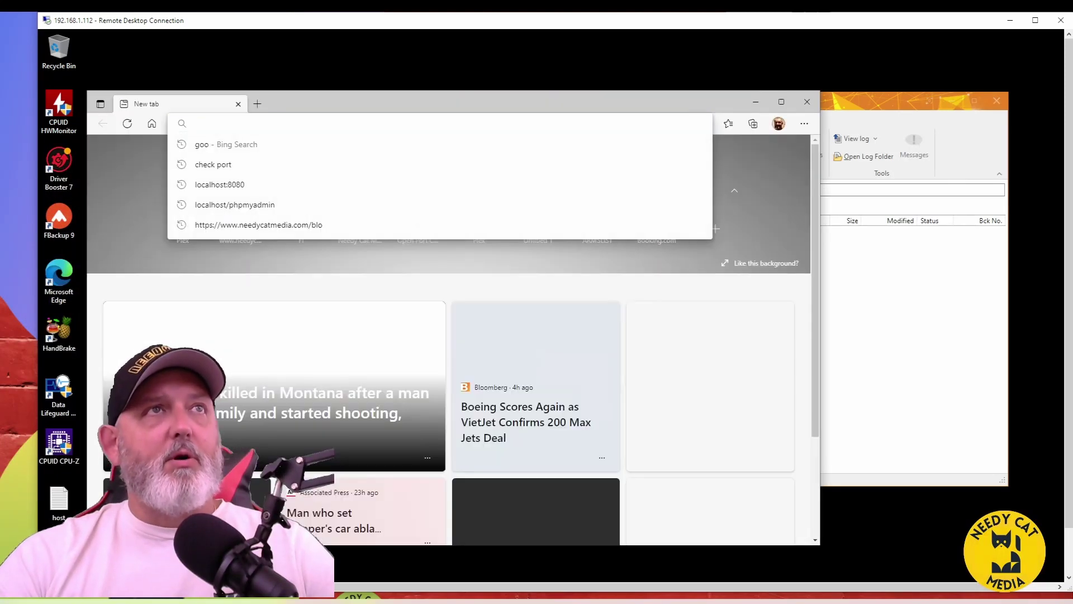
type("google.com")
key("Return")
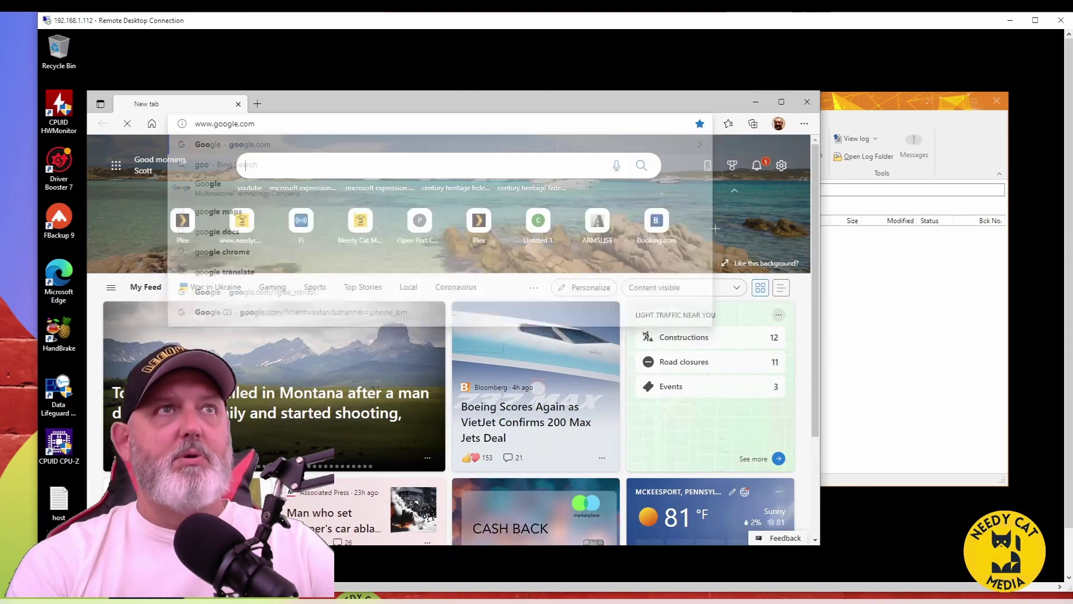
type("fbackup")
key("Down")
key("Down")
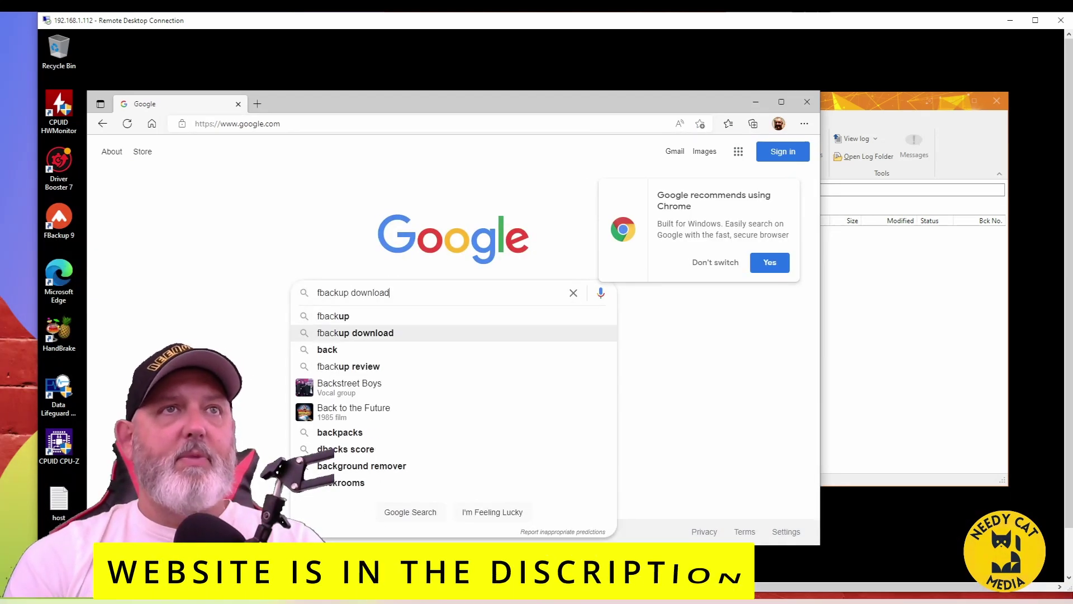
key("Return")
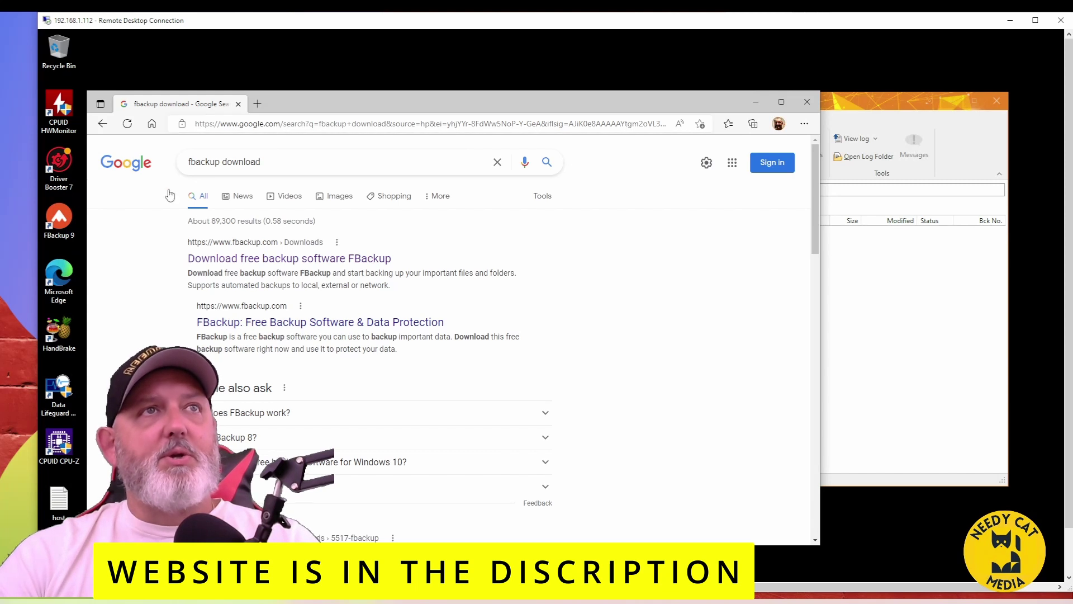
- On fbackup.com, dismiss the Backup4all promo, request Download FBackup (Free), and close Edge
left_click(281, 261)
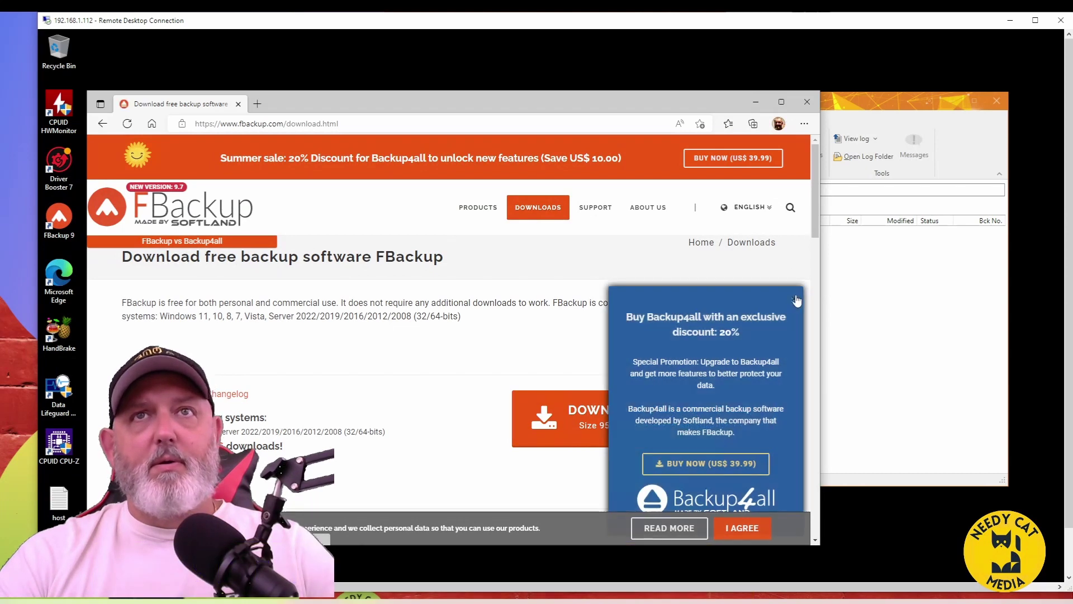
left_click(794, 300)
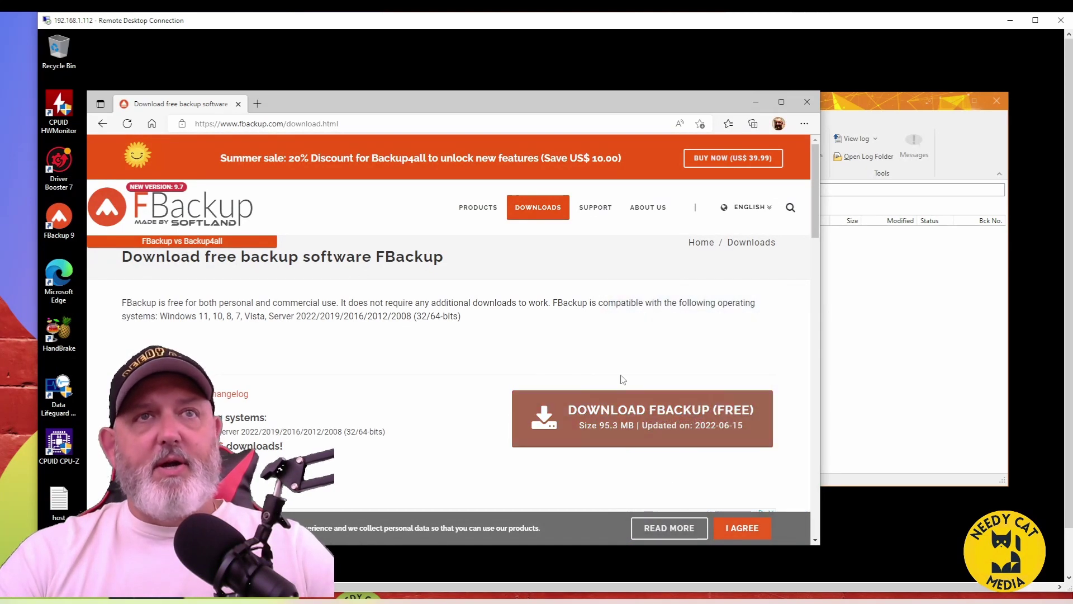
left_click(595, 411)
left_click(595, 413)
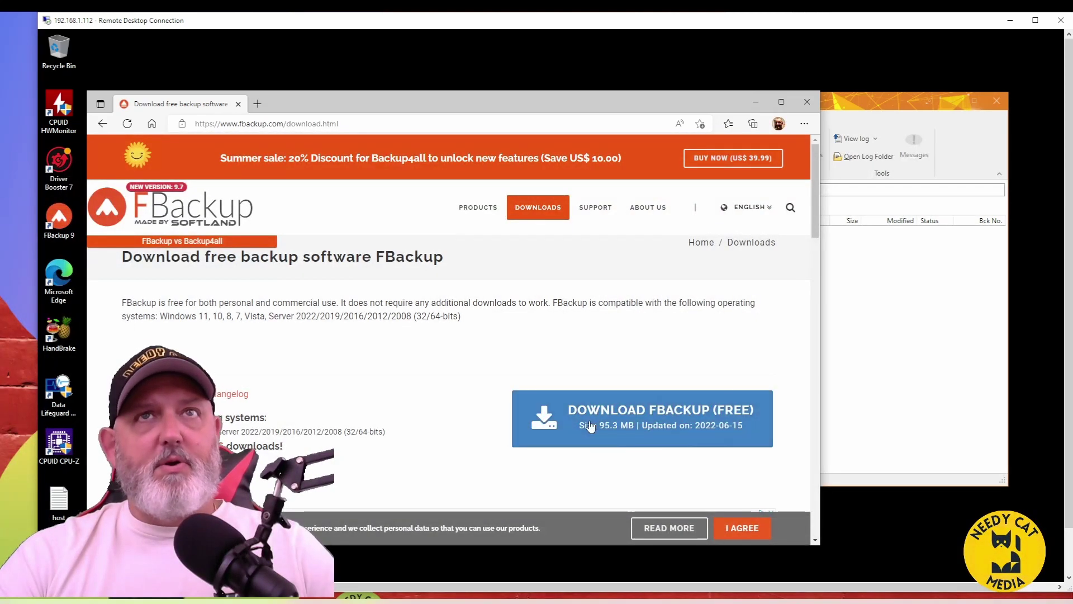
left_click(809, 104)
- Move the FBackup window left and widen it so both mirror jobs' details show
left_click_drag(855, 104, 548, 115)
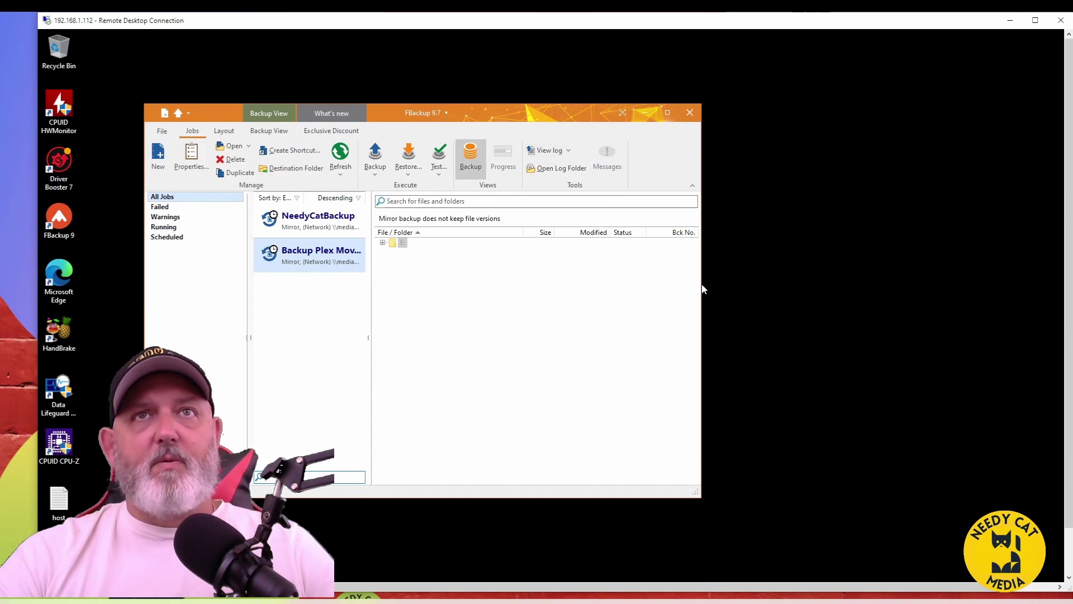
left_click_drag(701, 286, 1007, 250)
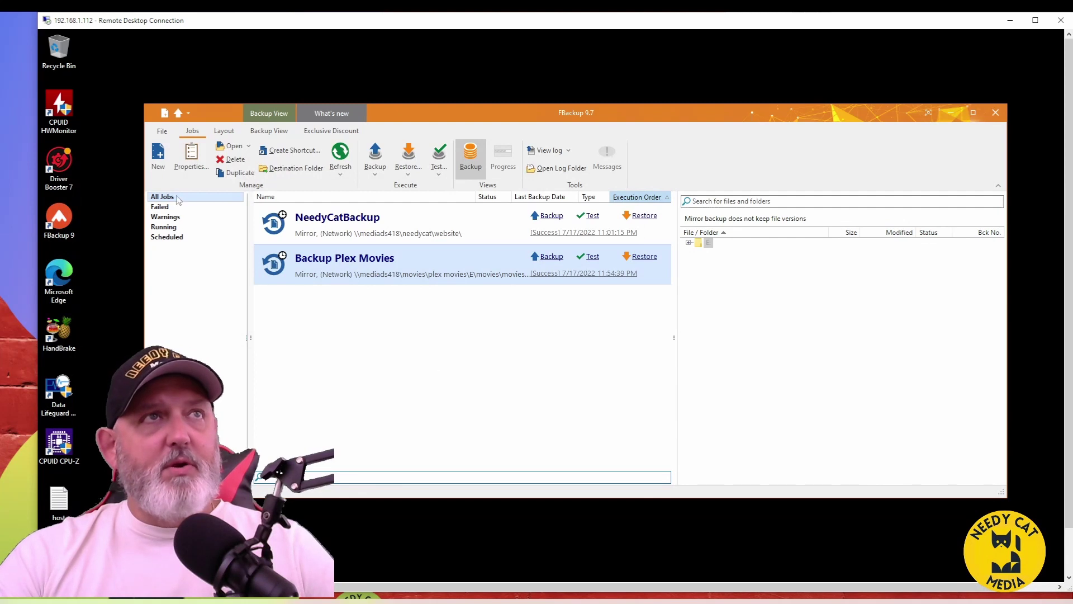
- Start a new backup job with the N: network drive as destination
left_click(158, 157)
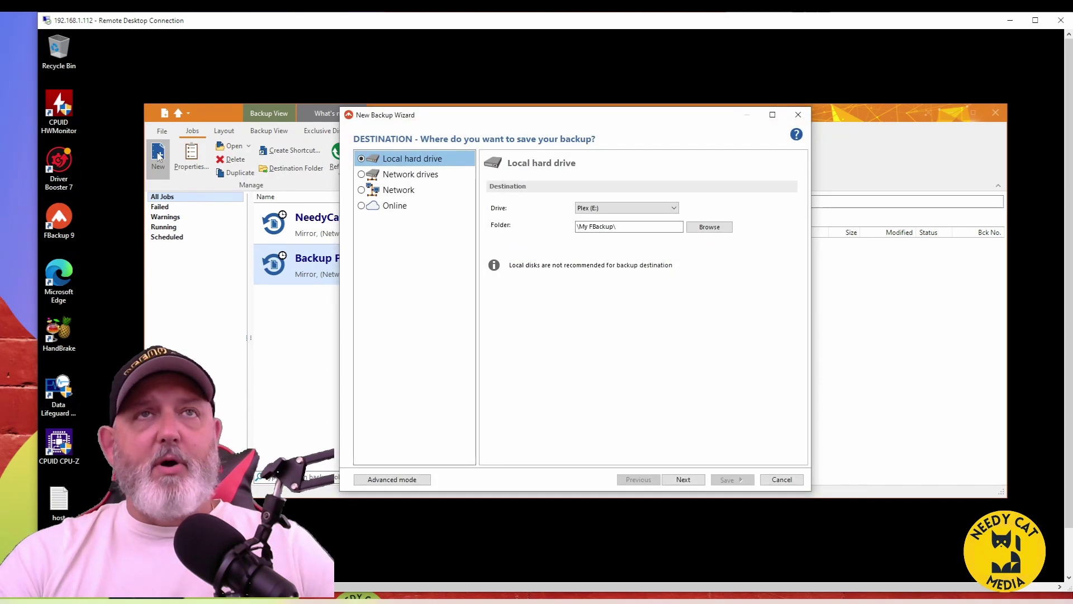
left_click_drag(619, 119, 555, 123)
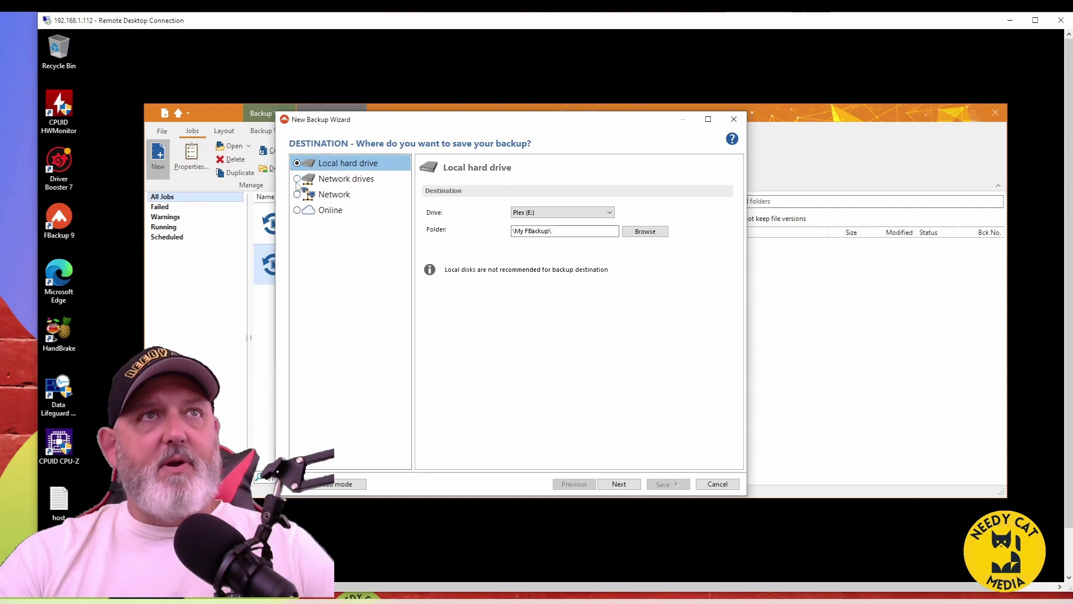
left_click(297, 183)
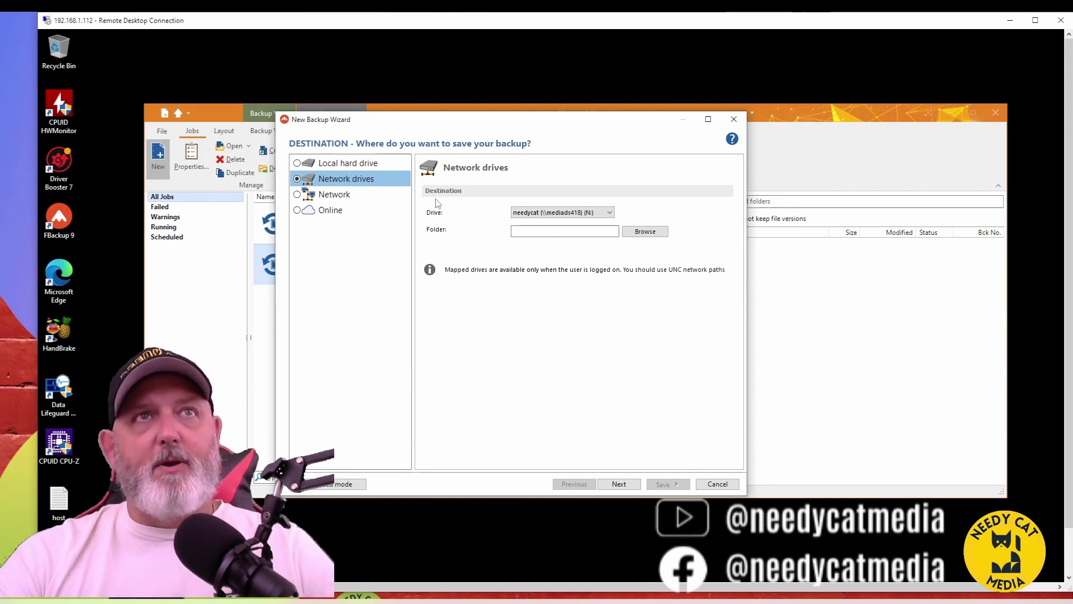
left_click(611, 213)
left_click(610, 212)
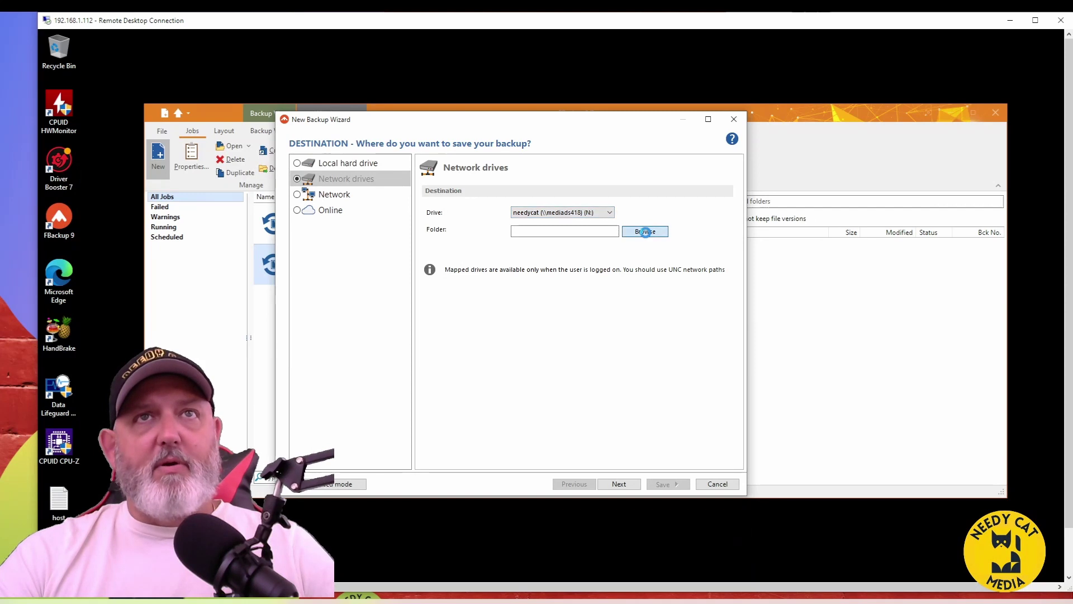
- Create a new folder named 'saves' on N: and accept it as the destination
left_click(643, 232)
scroll(653, 338, "down", 2)
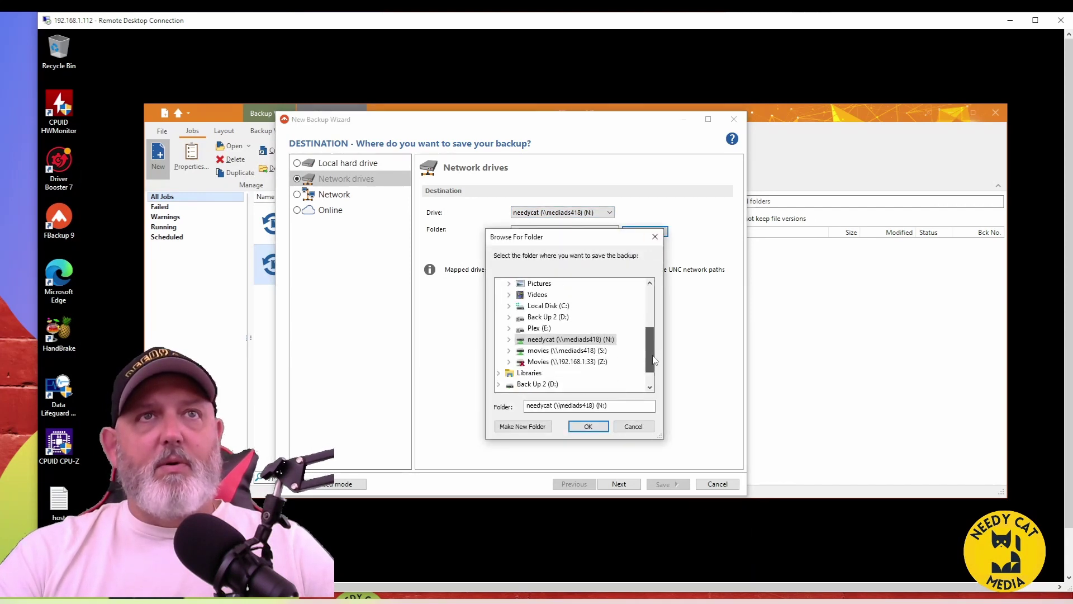
left_click(520, 426)
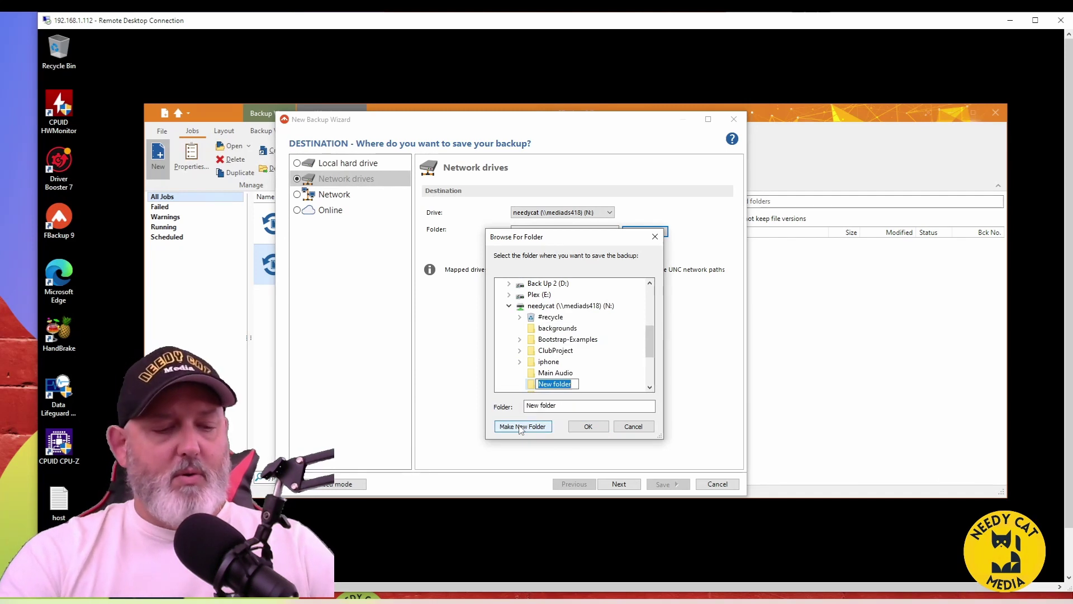
type("saves")
key("Return")
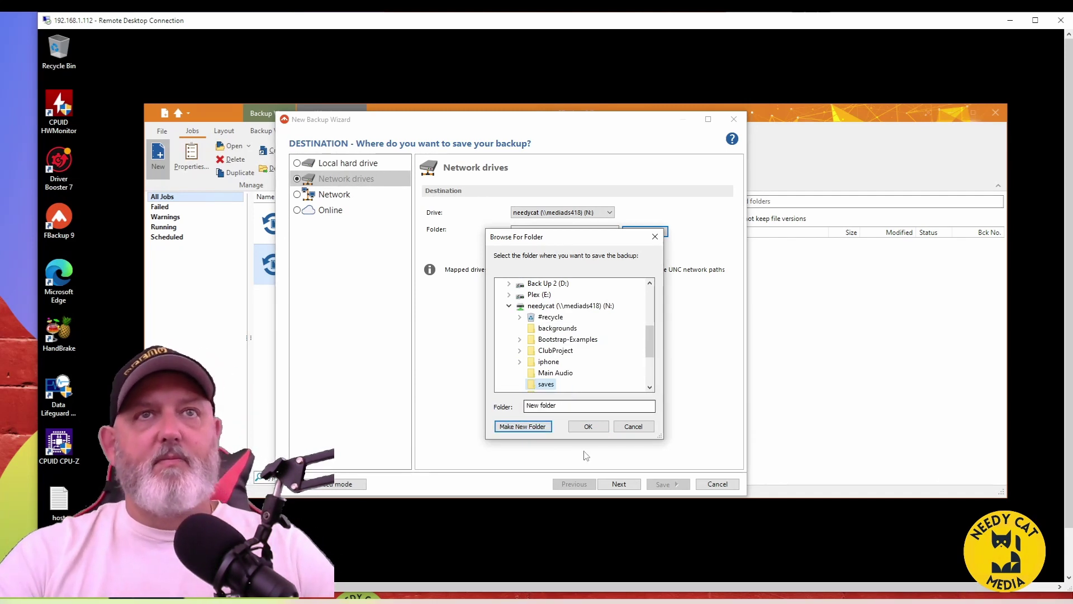
left_click(589, 427)
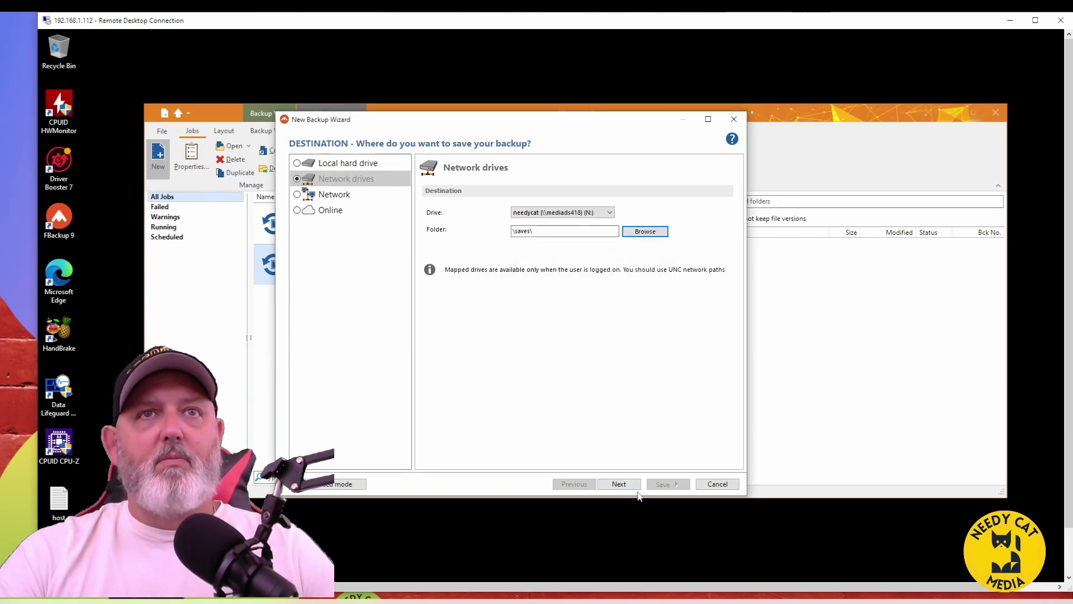
- In the Sources tree, expand C: down to the user's Downloads folder
left_click(620, 484)
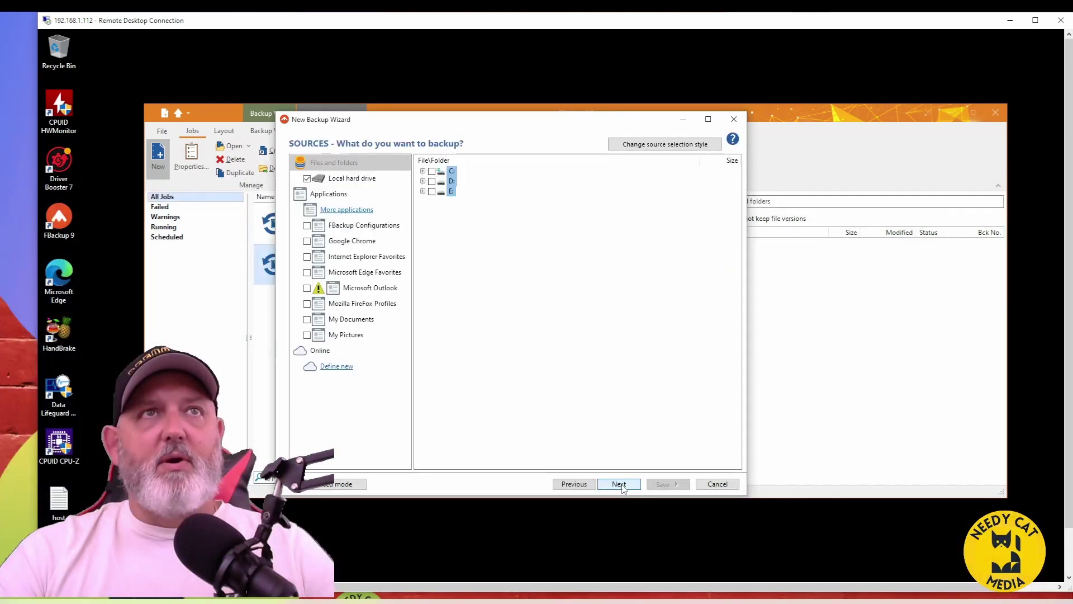
left_click(423, 172)
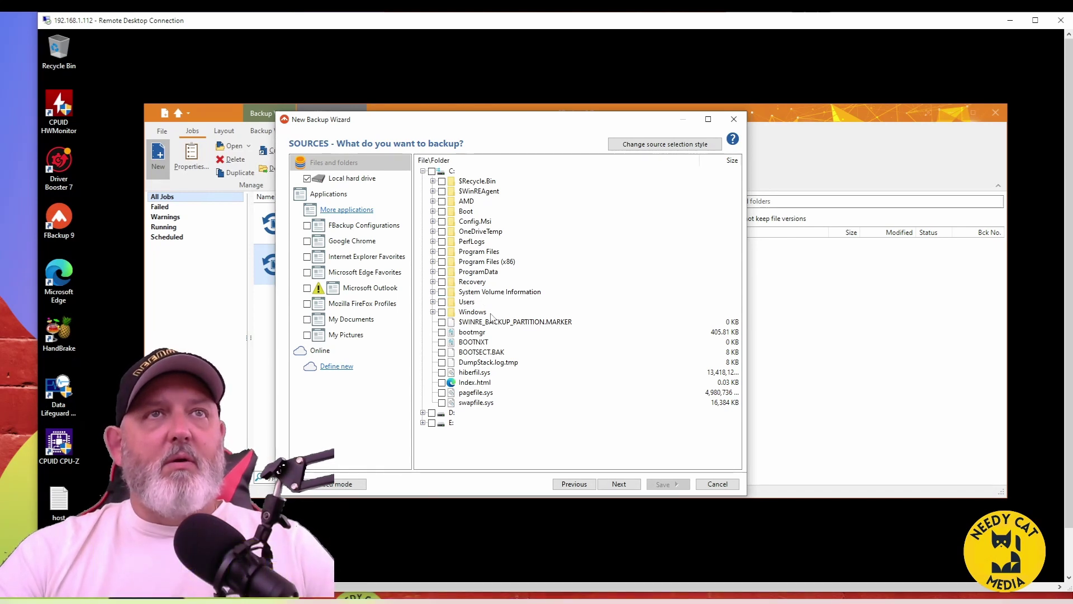
left_click(433, 303)
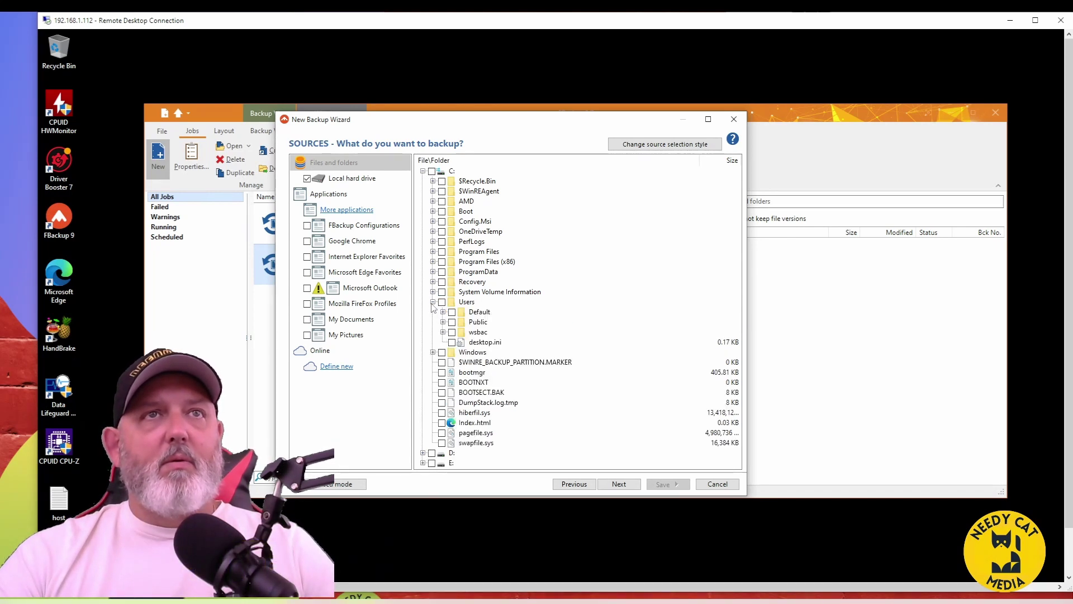
left_click(443, 332)
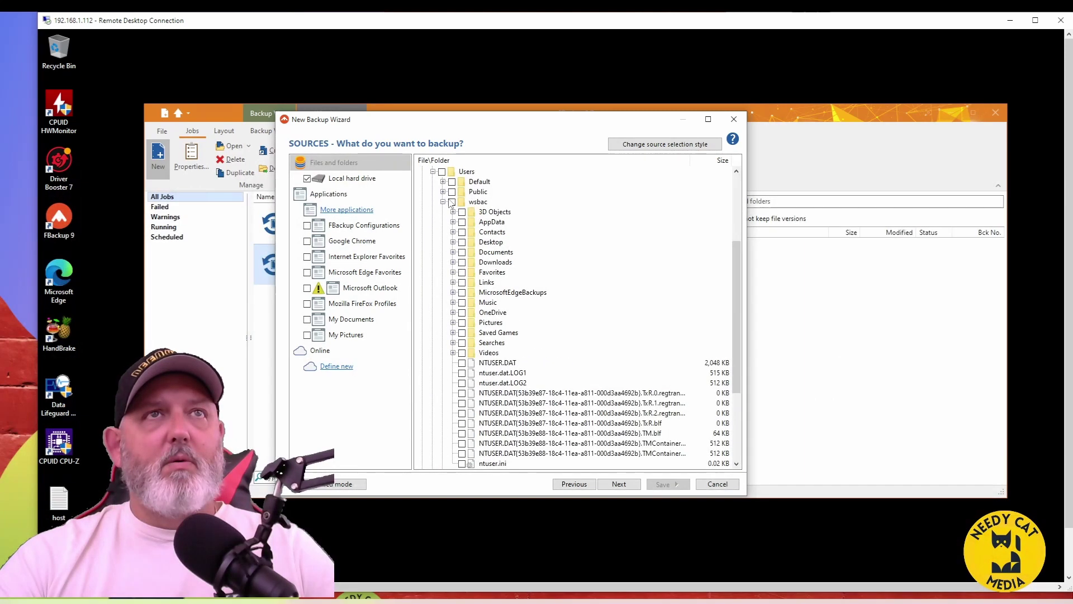
left_click(443, 202)
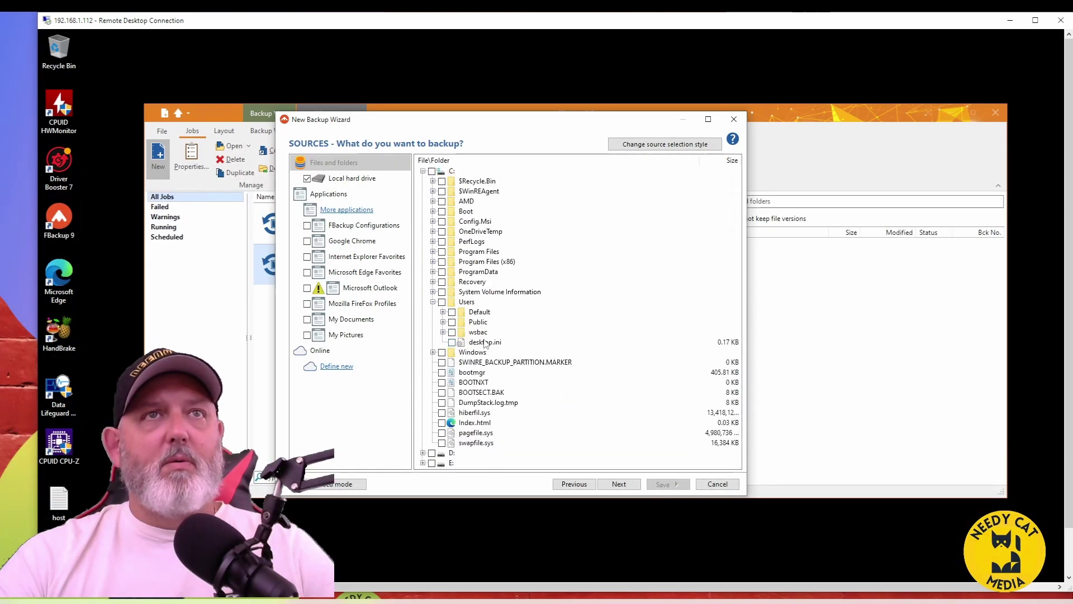
left_click(478, 332)
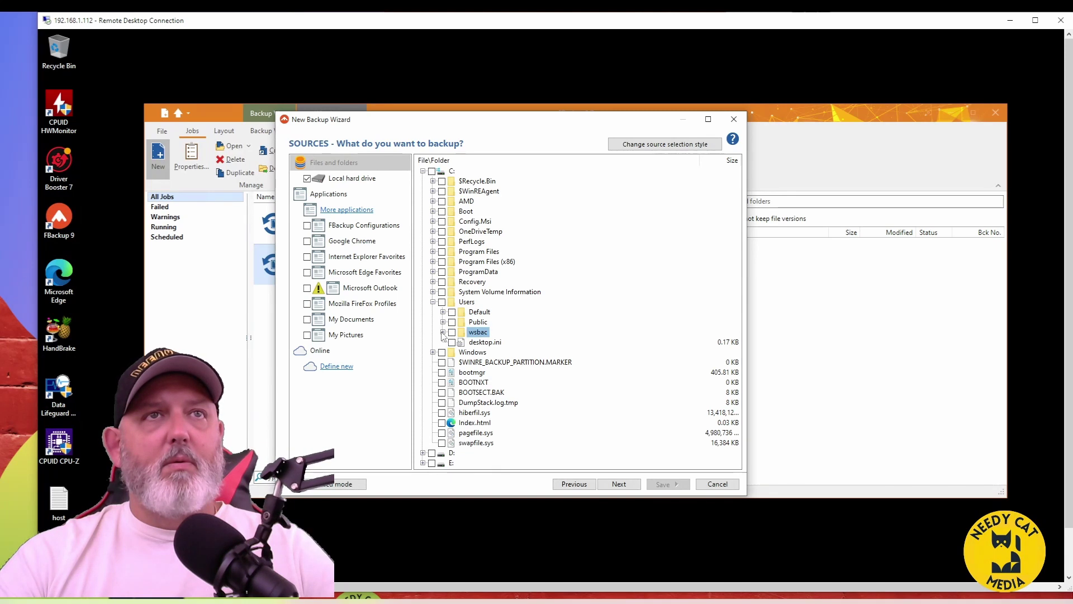
left_click(443, 332)
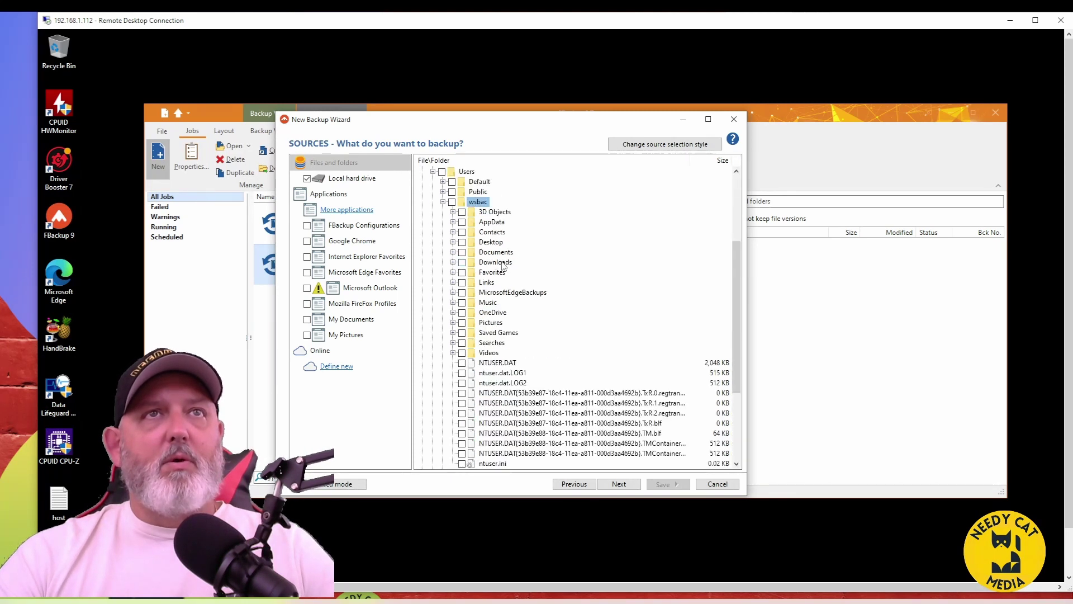
double_click(503, 263)
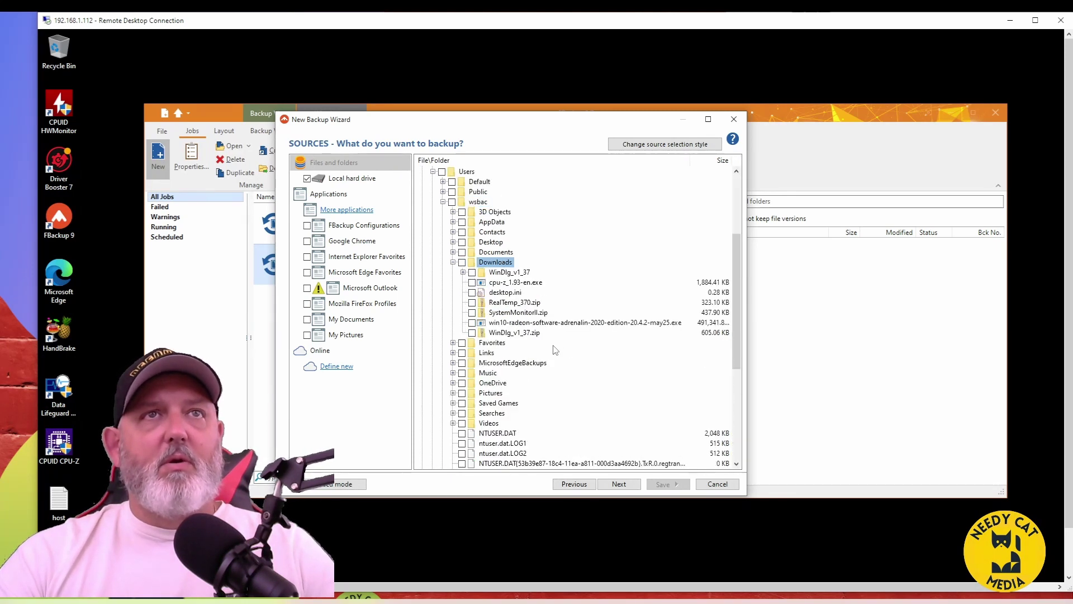
- Tick RealTemp_370.zip as the backup source after dismissing the missing-source warning
left_click(513, 303)
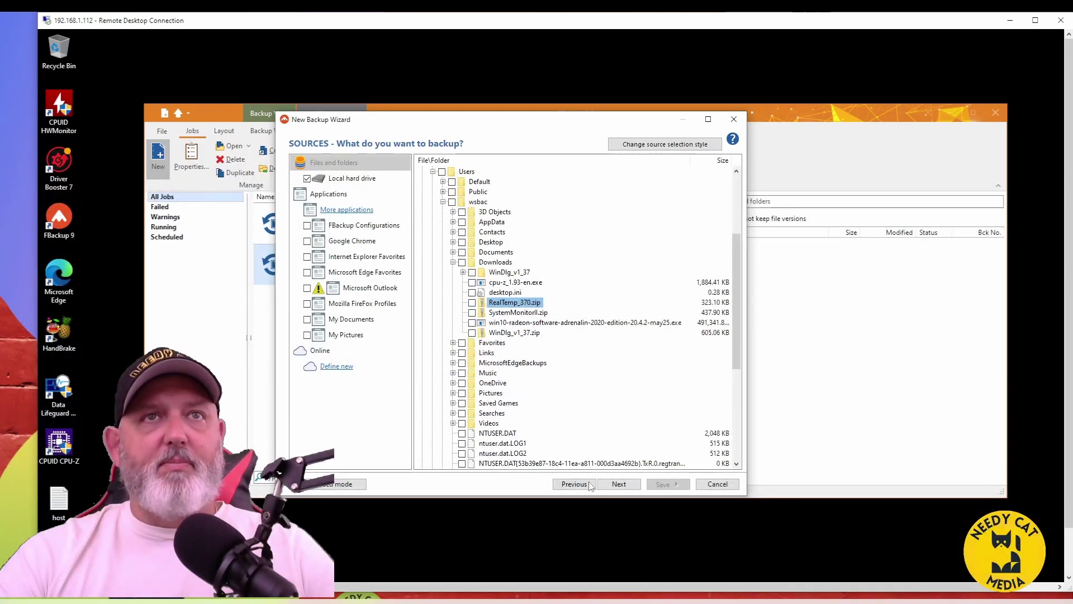
left_click(618, 485)
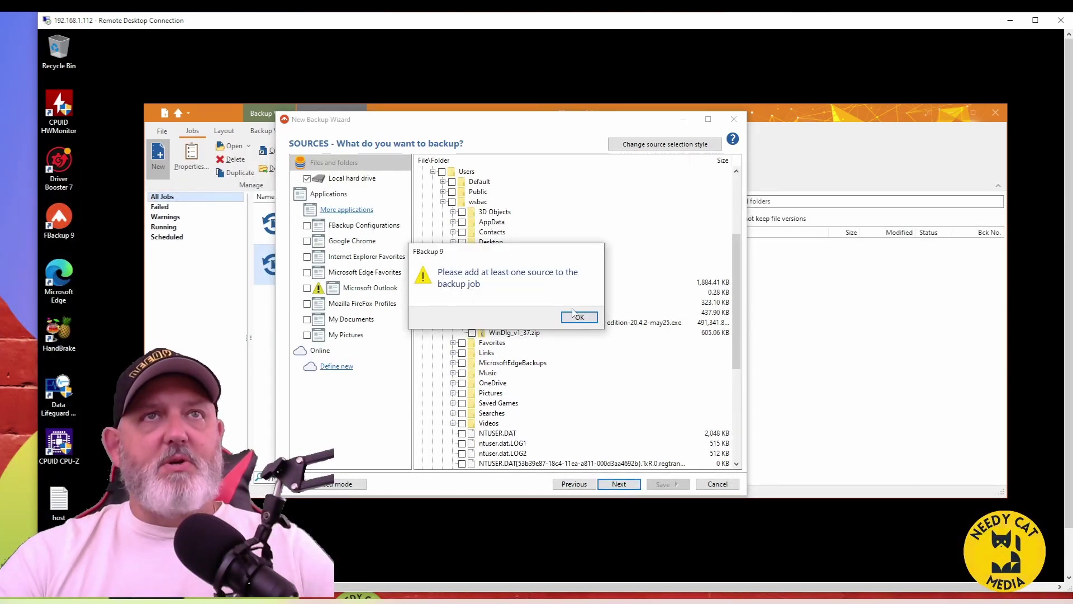
left_click(580, 318)
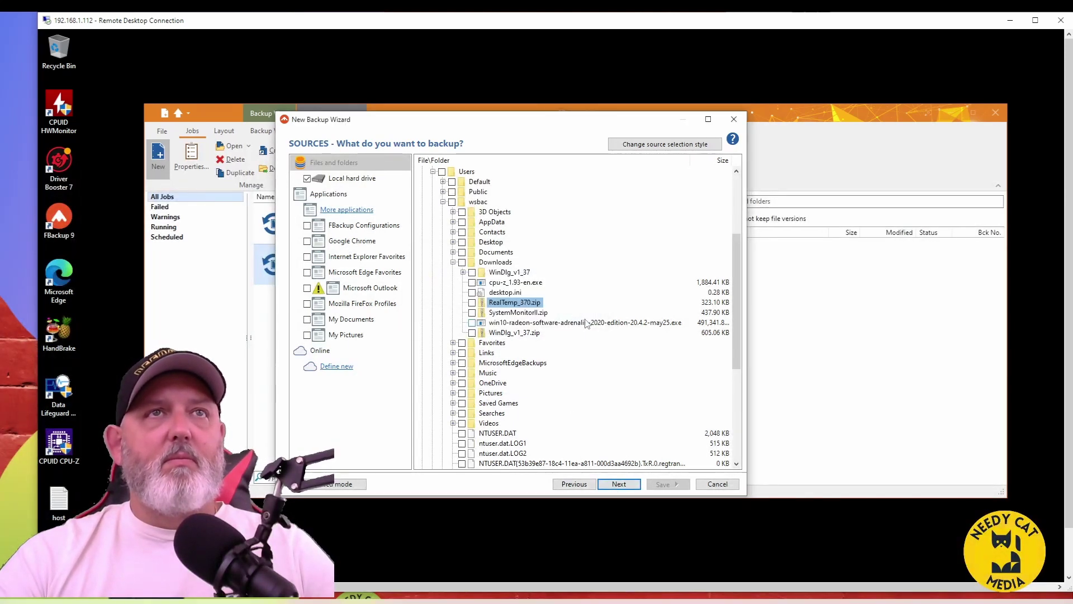
left_click(471, 302)
- Pass the Filters step and set the backup type to 'Make mirror'
left_click(602, 482)
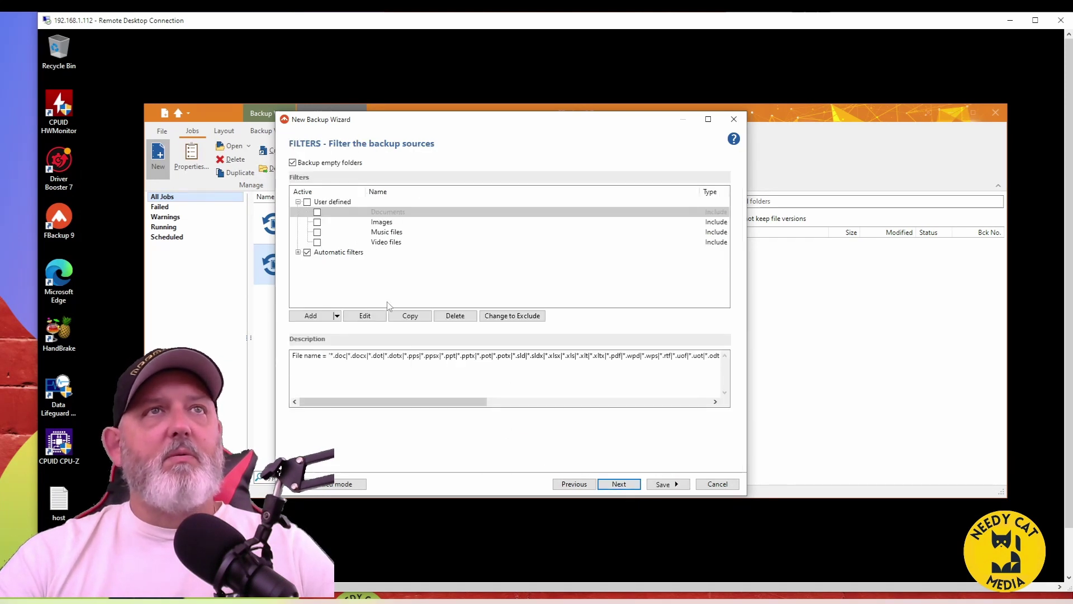
left_click(620, 484)
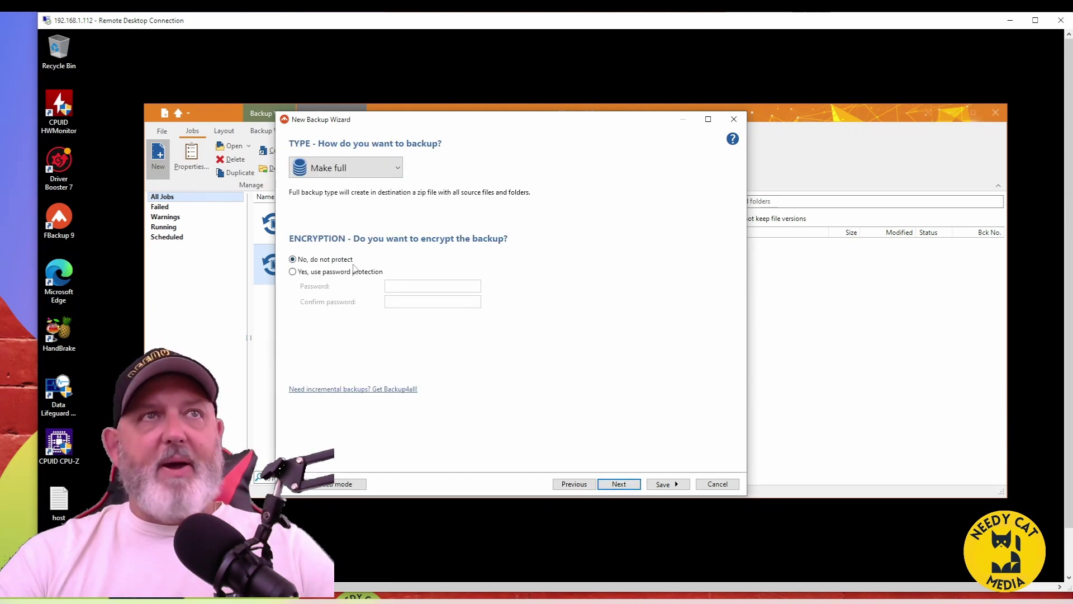
left_click(401, 169)
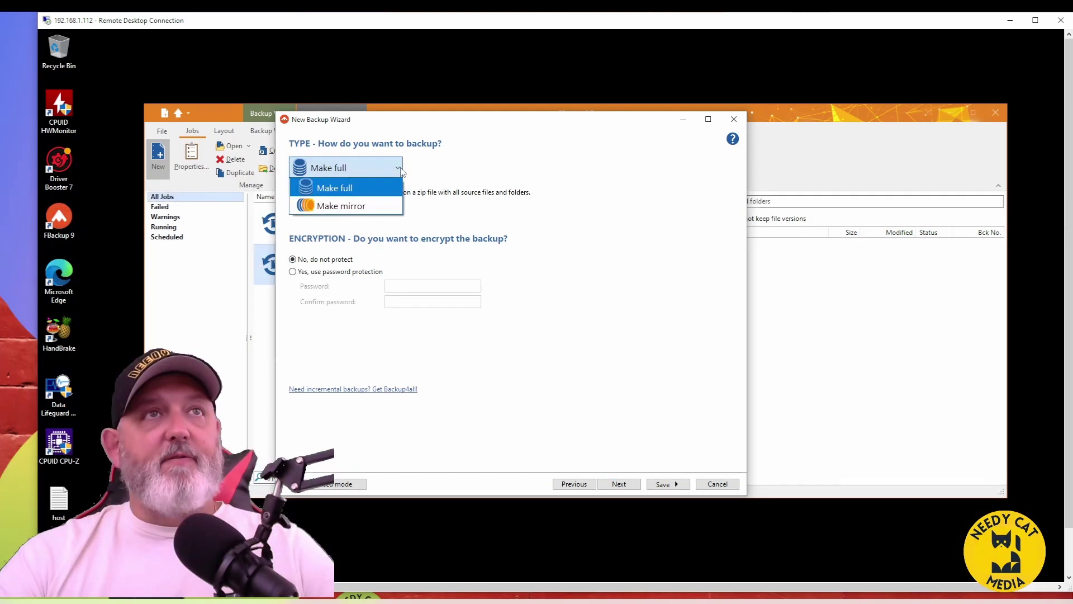
left_click(367, 206)
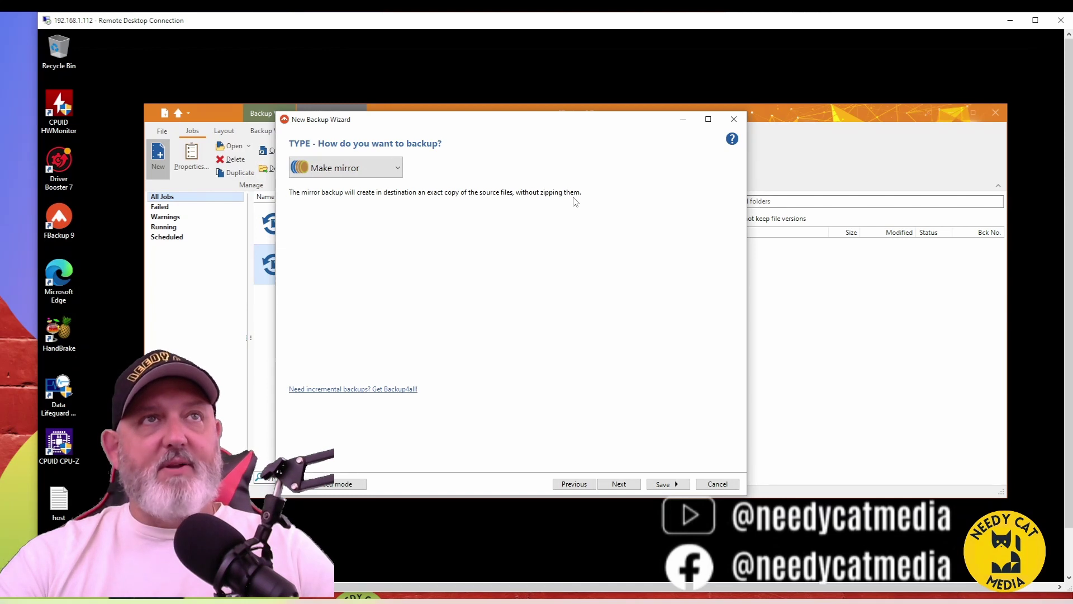
left_click(398, 169)
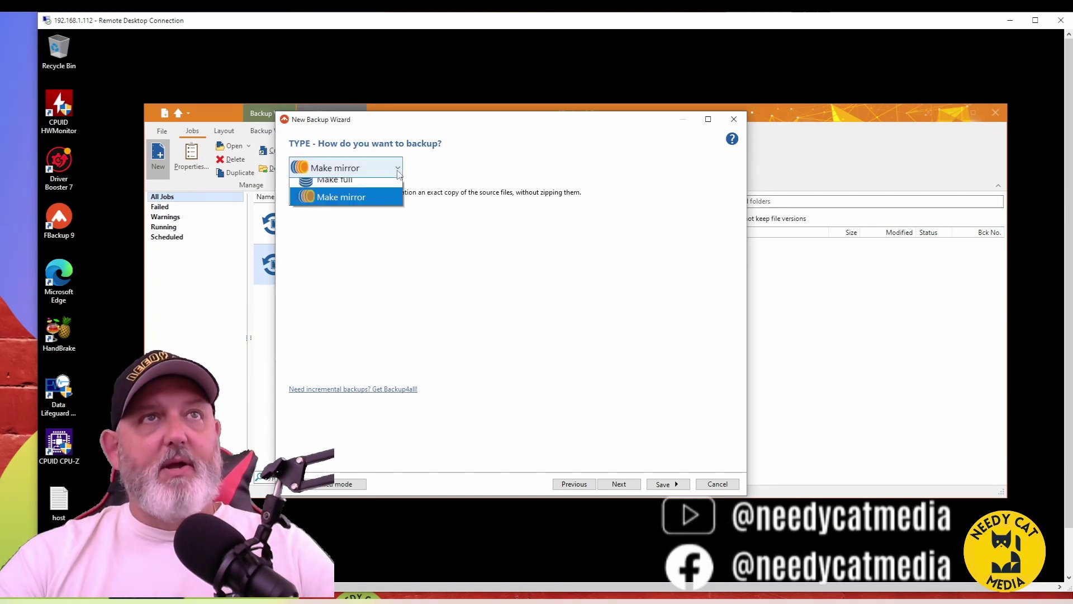
left_click(348, 186)
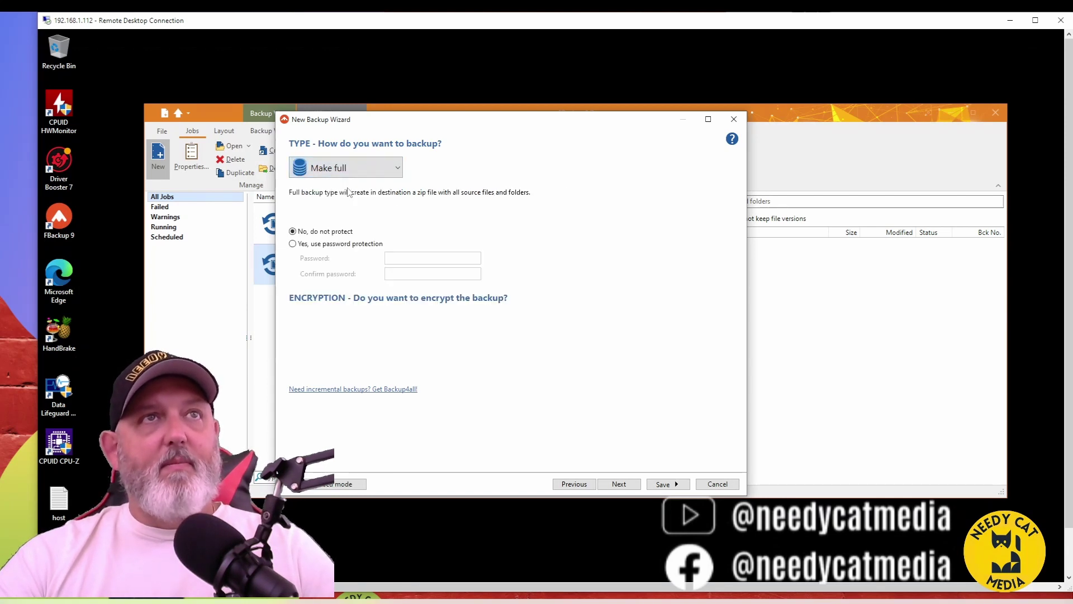
left_click(387, 169)
left_click(366, 207)
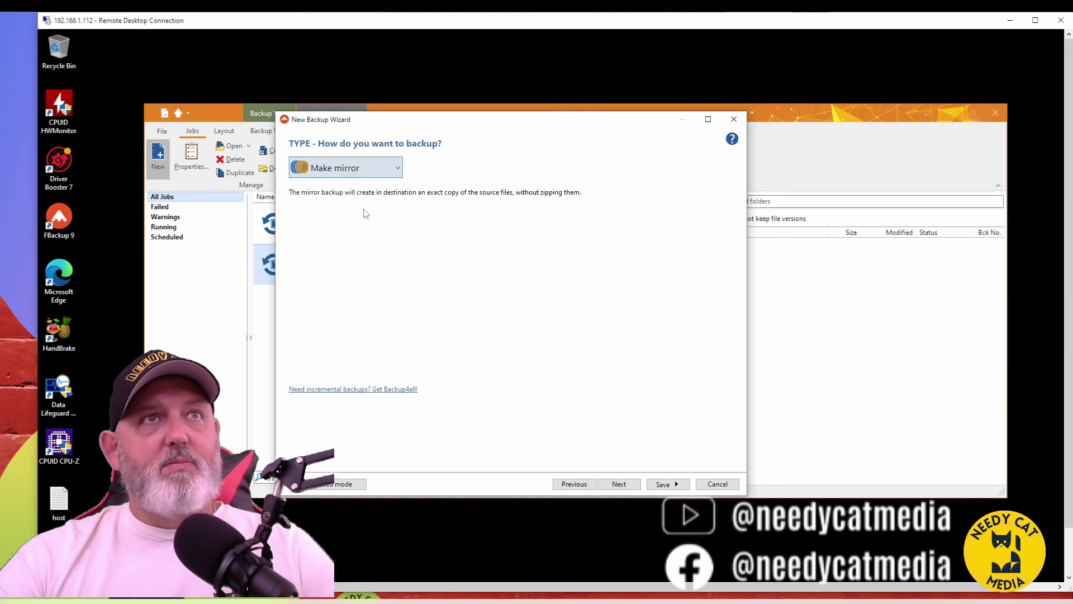
- Leave the scheduler's 'How often?' set to Manually and continue to the Job step
left_click(621, 489)
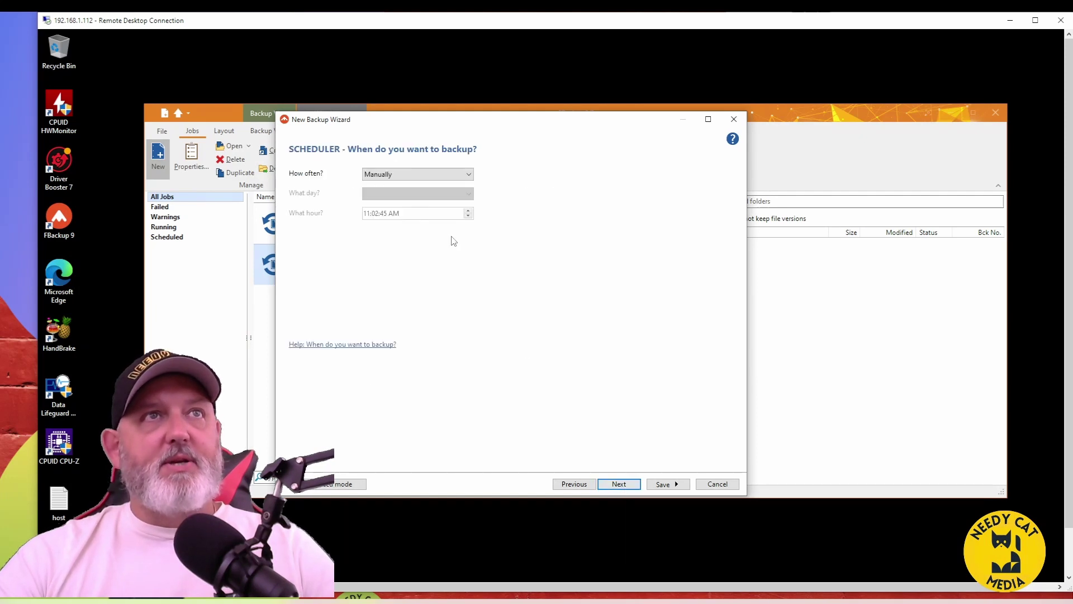
left_click(470, 175)
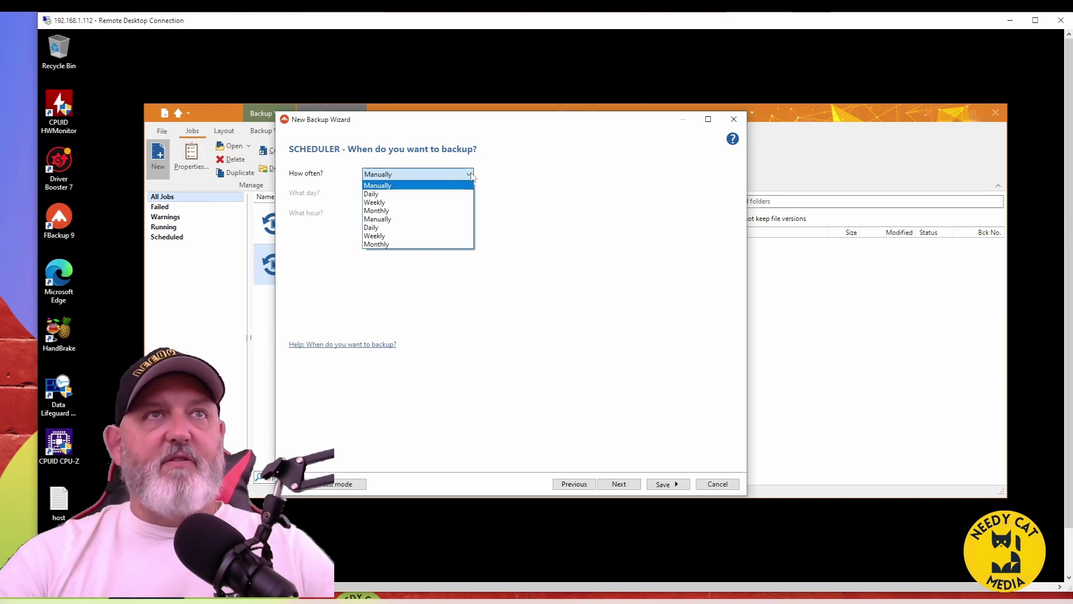
left_click(471, 176)
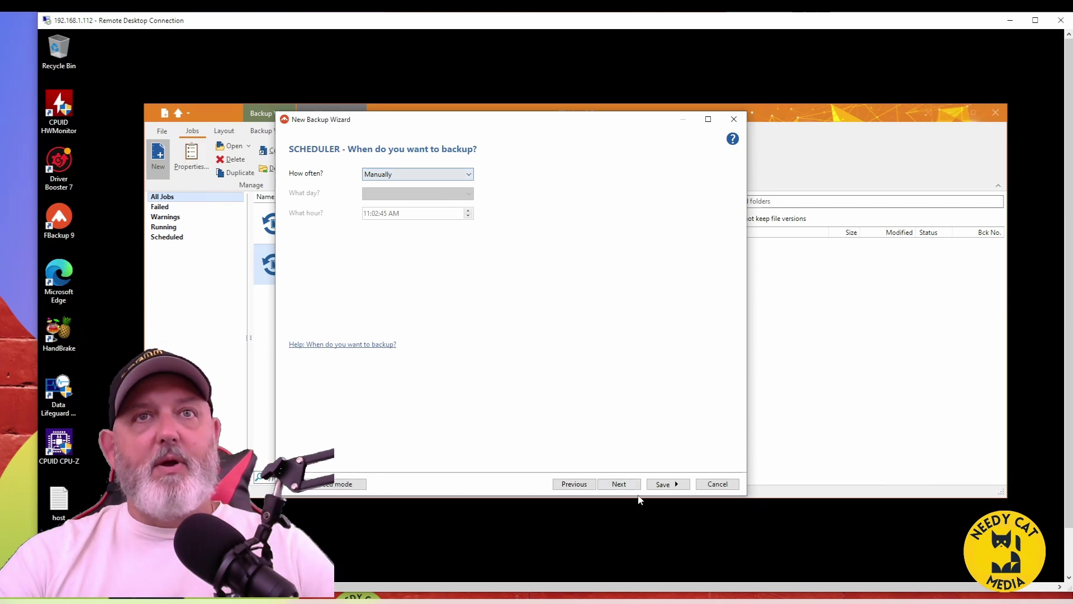
left_click(620, 484)
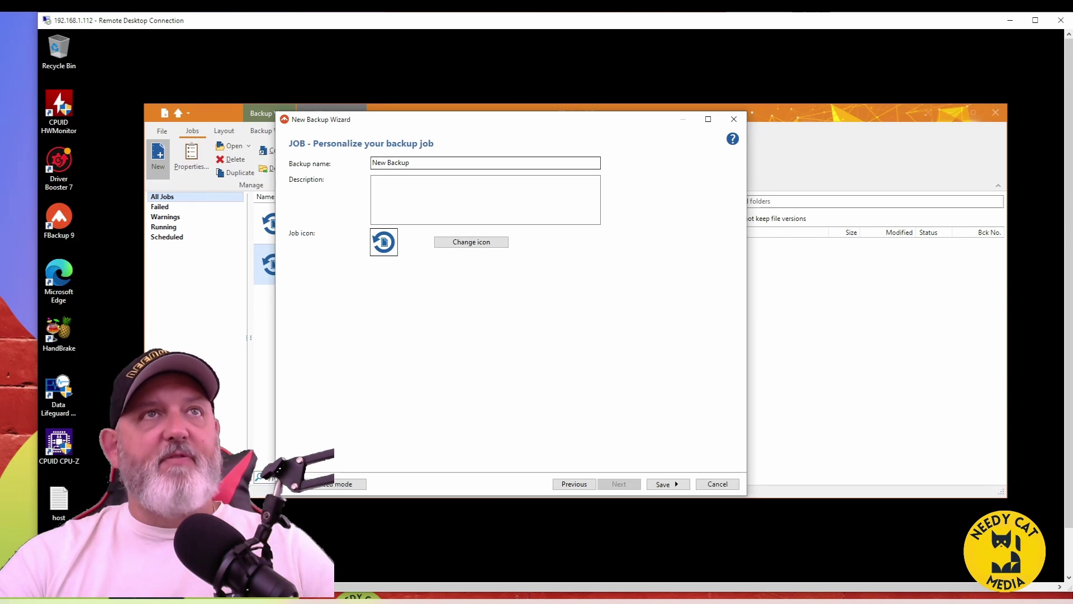
- Rename the job to 'New Backup File' and choose Save and run
left_click(425, 163)
type("File")
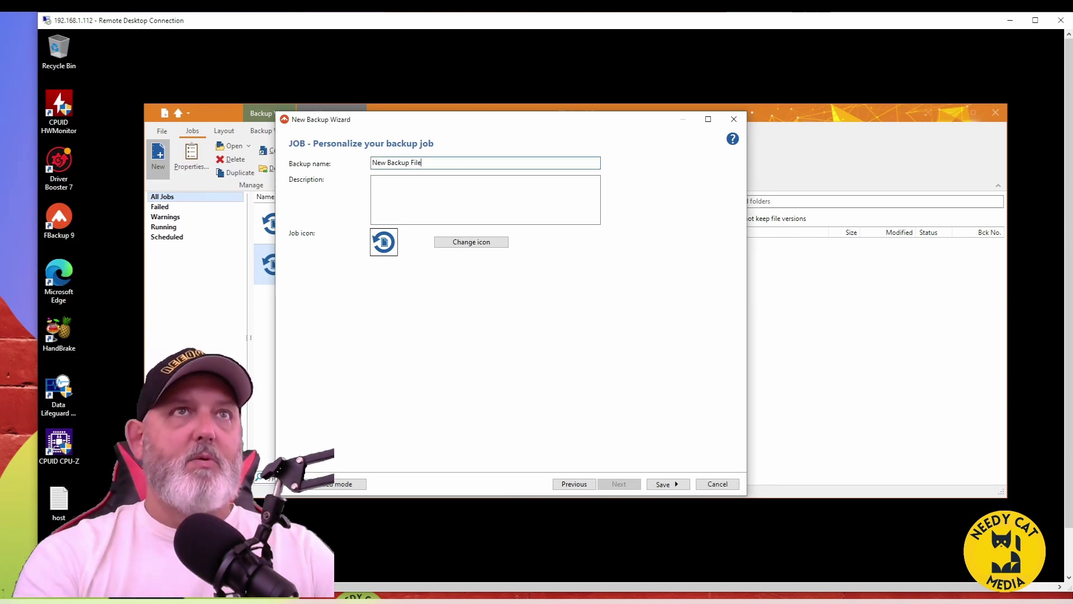
left_click(660, 485)
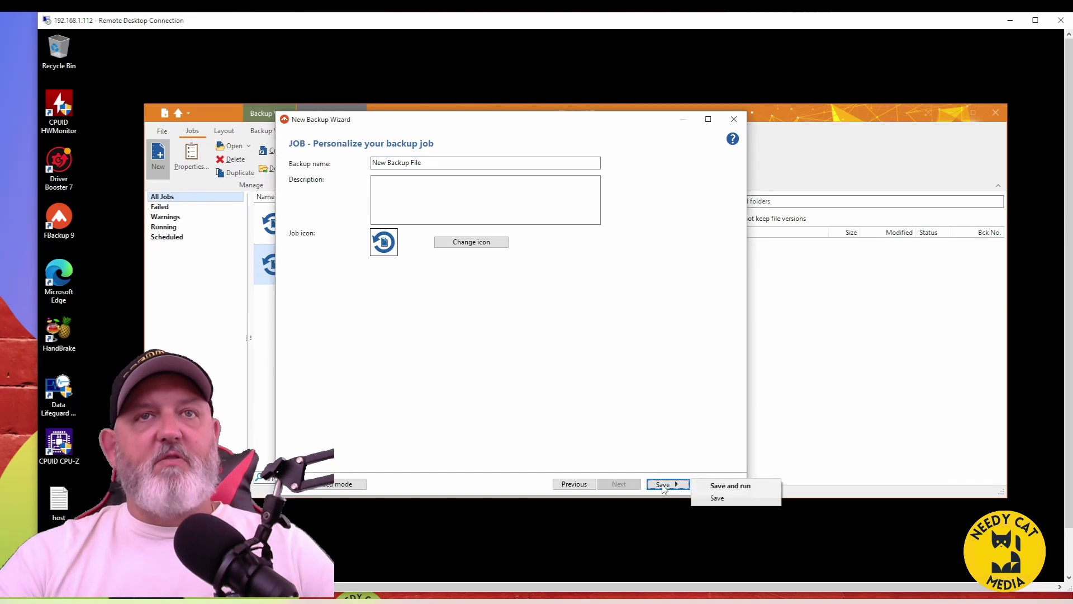
left_click(724, 486)
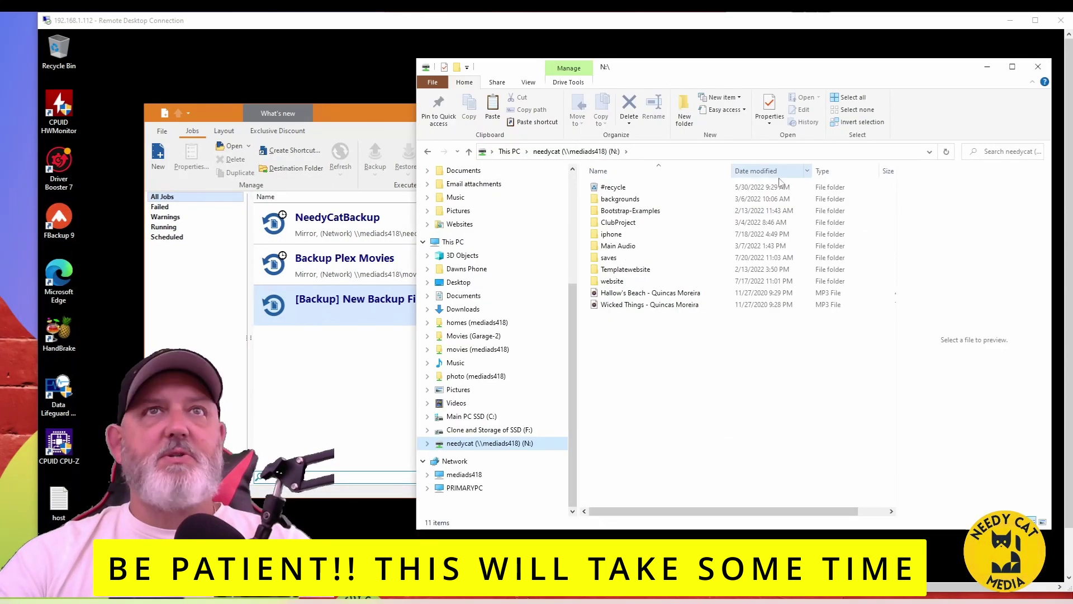
- Open N:\saves to see the C folder and New Backup File.fkc
double_click(608, 258)
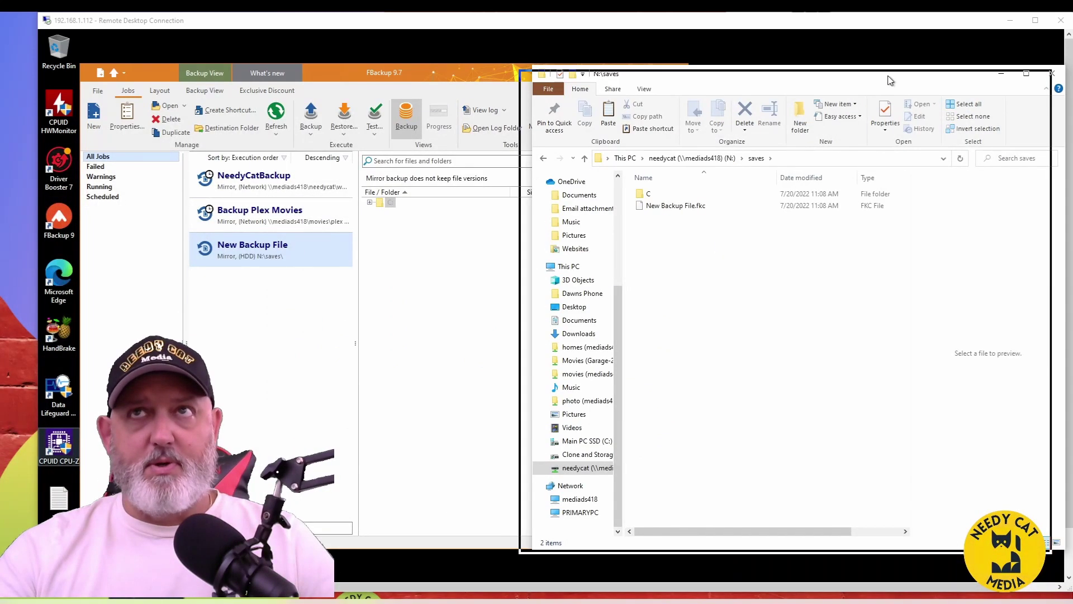
left_click_drag(892, 80, 879, 80)
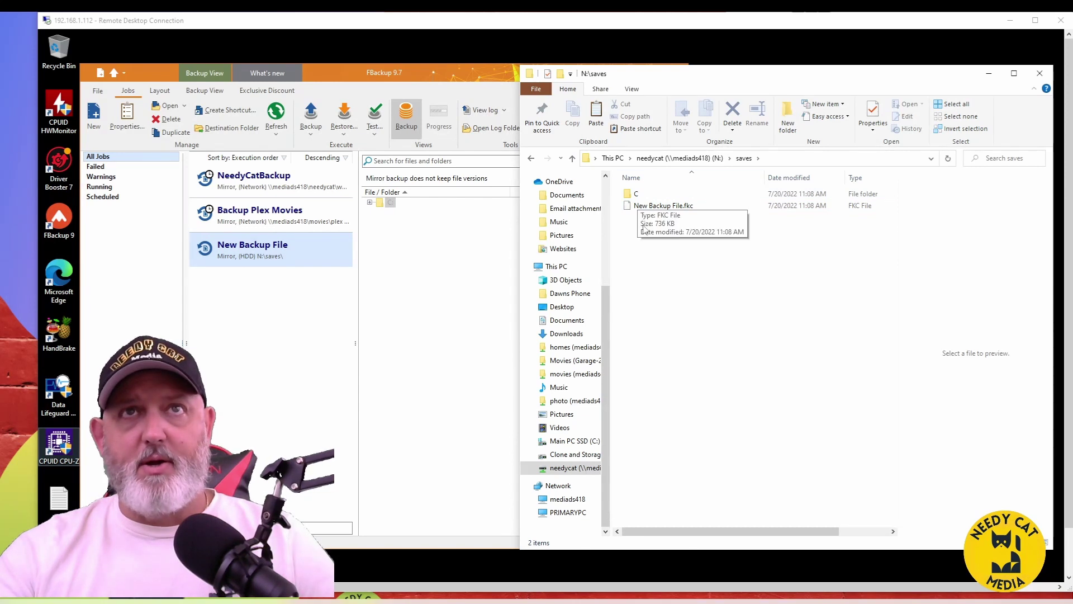
- Drill into saves\C\Users\<user>\Downloads to confirm RealTemp_370 was mirrored there
double_click(638, 195)
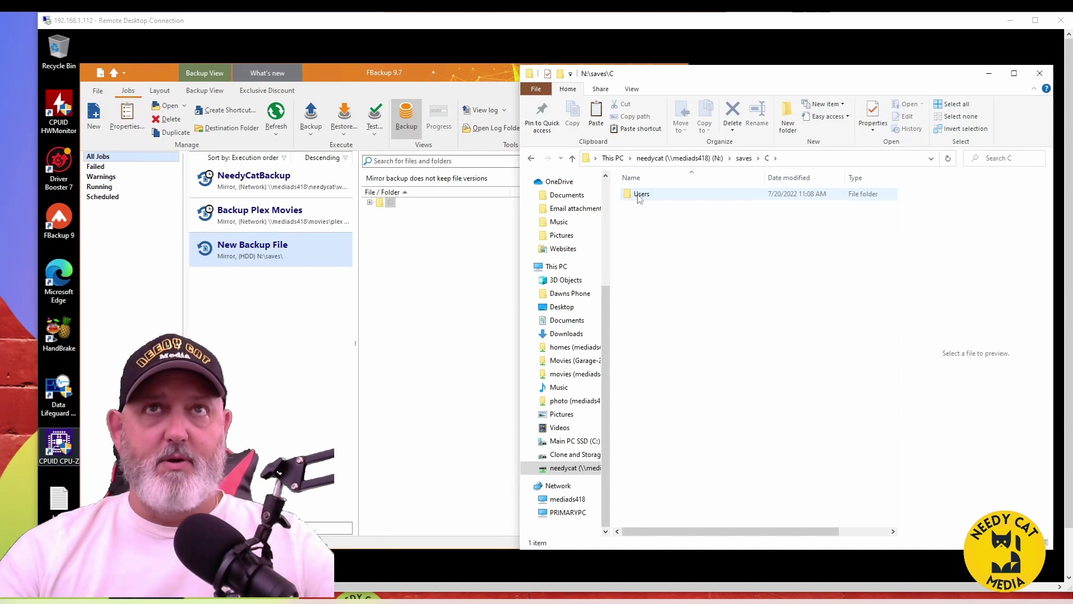
double_click(641, 196)
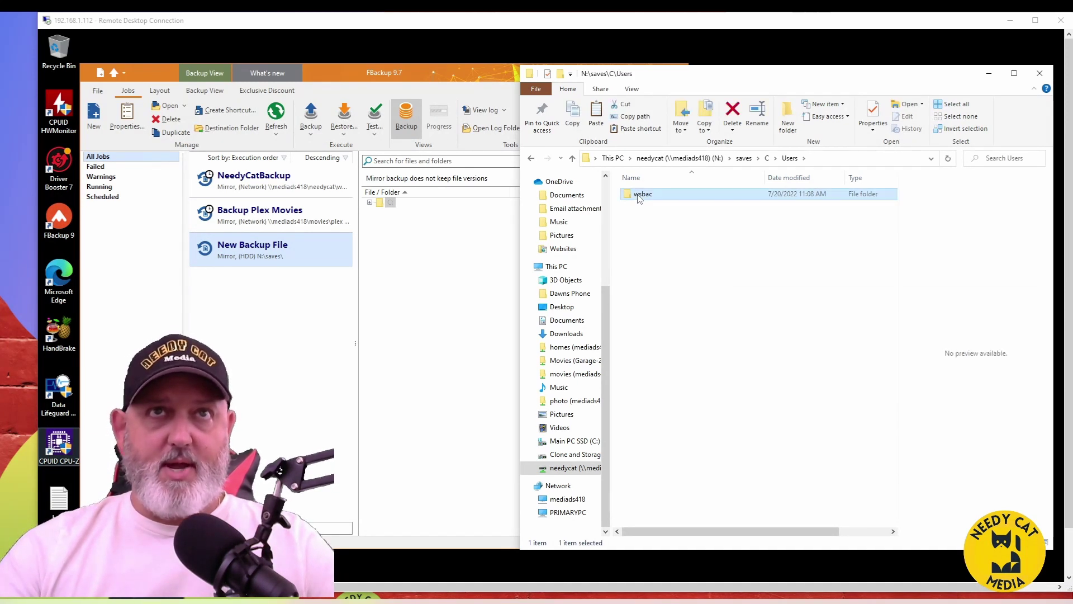
double_click(641, 195)
double_click(640, 195)
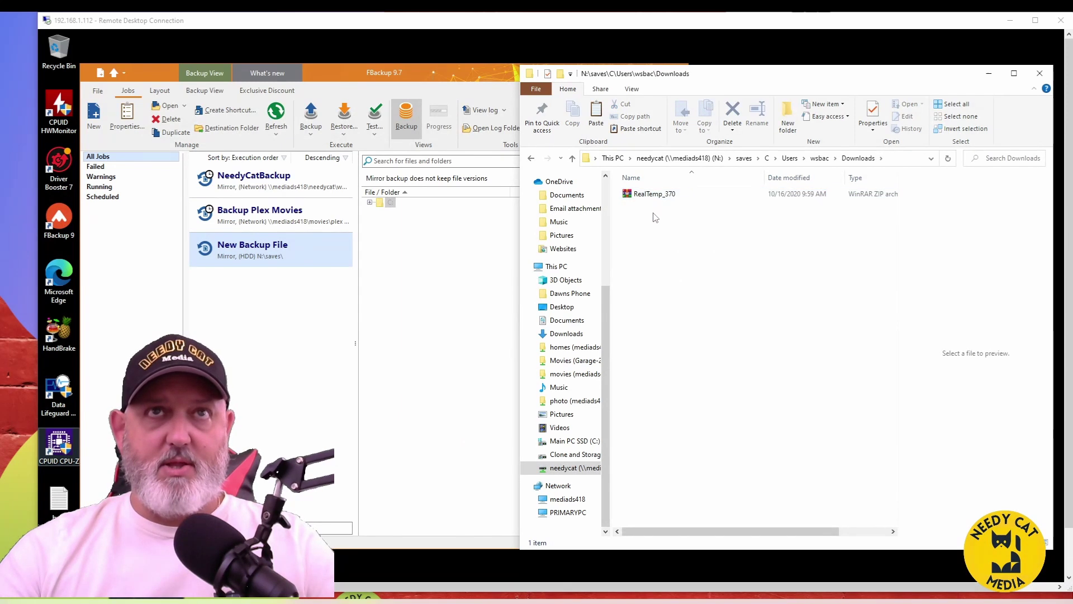